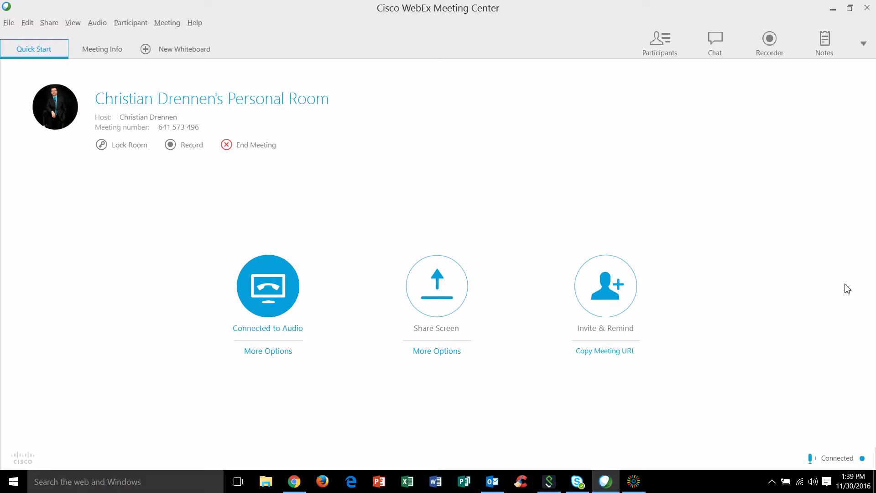
Open a new whiteboard and place an arrow pointer near its upper-left corner.
{"action": "left_click", "coordinate": [174, 52]}
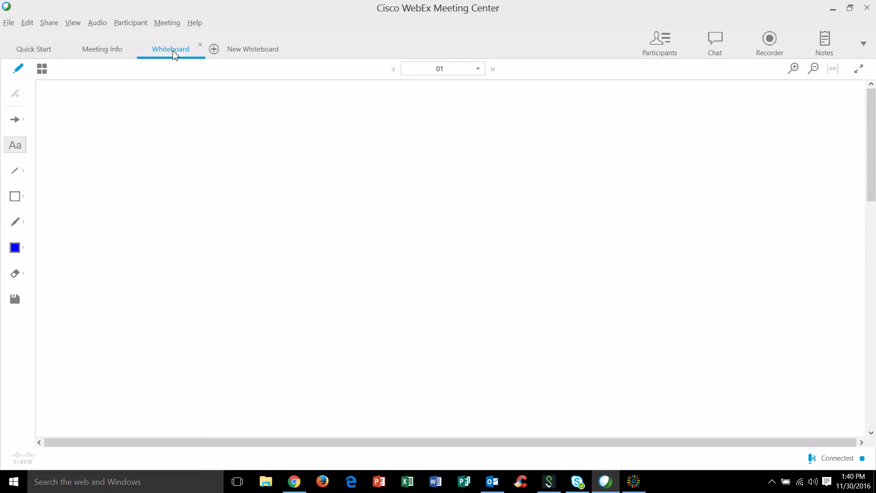
{"action": "left_click", "coordinate": [23, 123]}
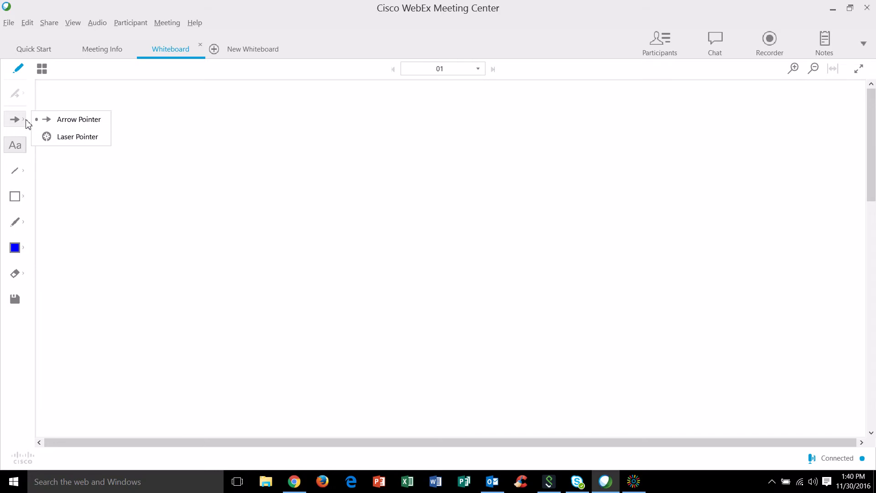
{"action": "left_click", "coordinate": [51, 119]}
{"action": "left_click", "coordinate": [94, 112]}
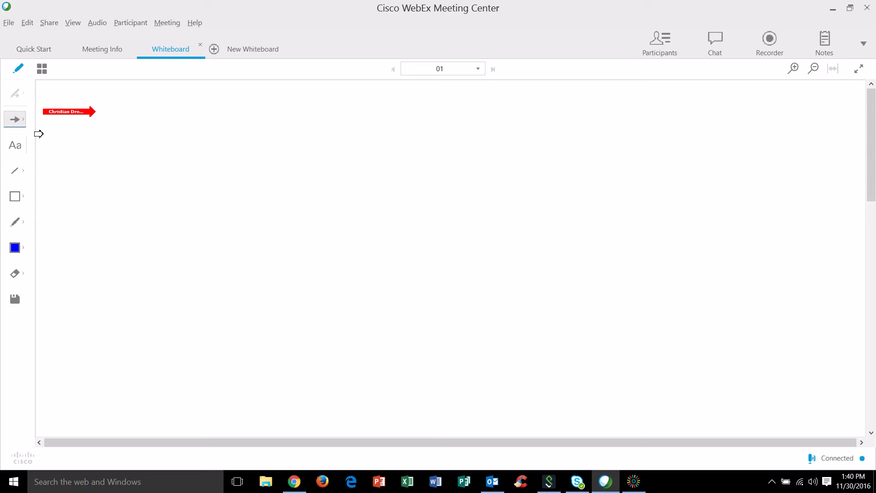
Move the arrow pointer to several spots around the whiteboard, ending near the upper-left corner, and switch to the Laser Pointer.
{"action": "left_click", "coordinate": [312, 152]}
{"action": "left_click", "coordinate": [603, 267]}
{"action": "left_click", "coordinate": [706, 122]}
{"action": "left_click", "coordinate": [360, 243]}
{"action": "left_click", "coordinate": [79, 97]}
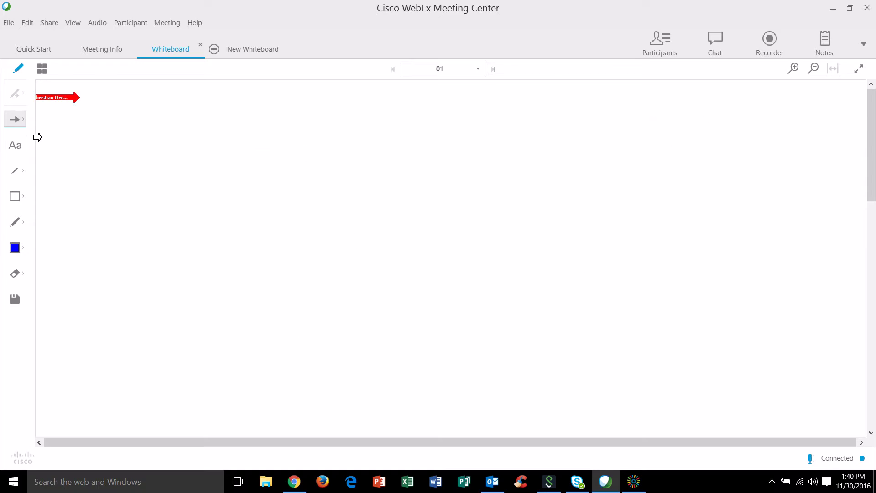
{"action": "left_click", "coordinate": [23, 122]}
{"action": "left_click", "coordinate": [50, 137]}
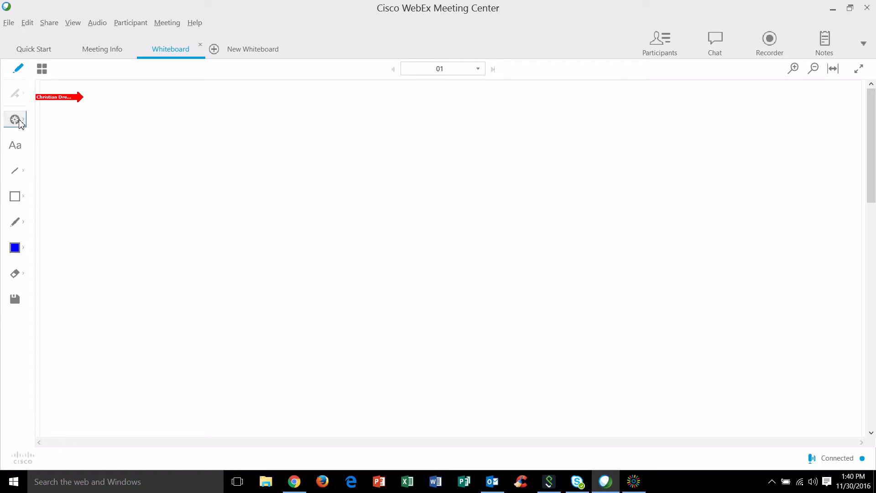
Add the text "hello there" in blue near the upper edge of the whiteboard.
{"action": "left_click", "coordinate": [22, 147]}
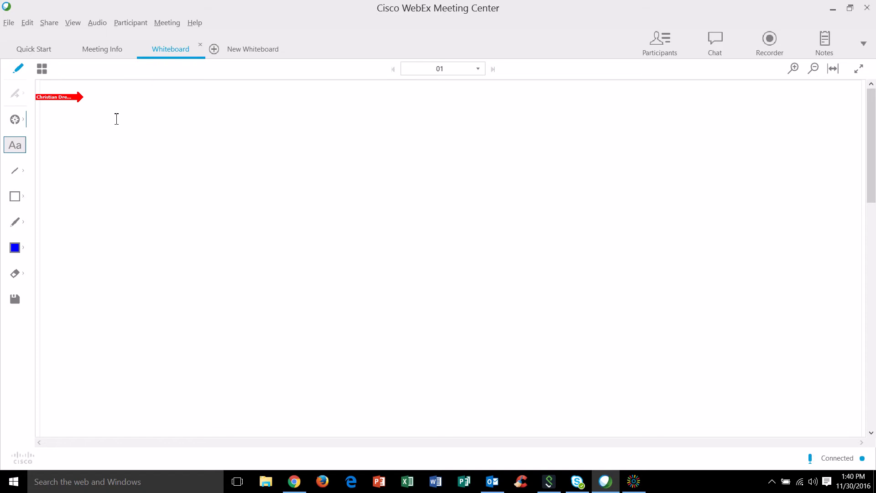
{"action": "left_click", "coordinate": [338, 204]}
{"action": "left_click", "coordinate": [552, 152]}
{"action": "left_click", "coordinate": [151, 184]}
{"action": "type", "text": "hi"}
{"action": "key", "text": "BackSpace"}
{"action": "type", "text": "ello "}
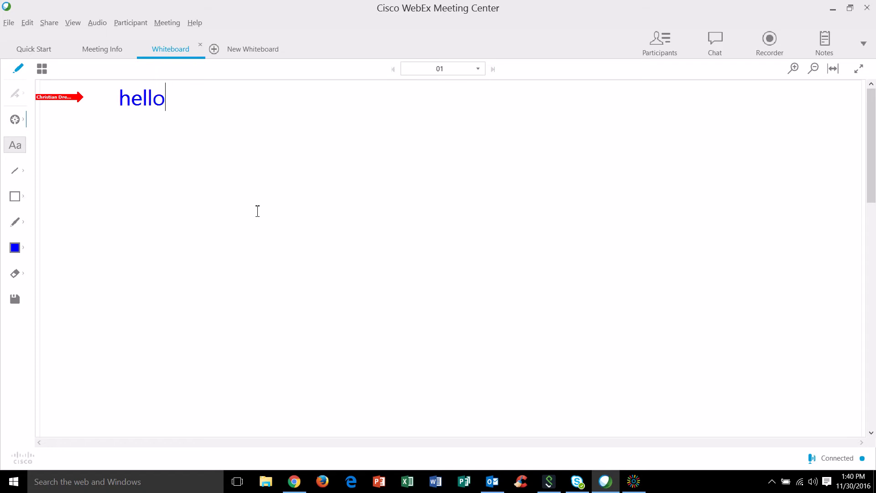
{"action": "type", "text": "there"}
Add the lines "point 1 2 3" and "idea 456" under "hello there", each separated by a blank line.
{"action": "key", "text": "Return"}
{"action": "key", "text": "Return"}
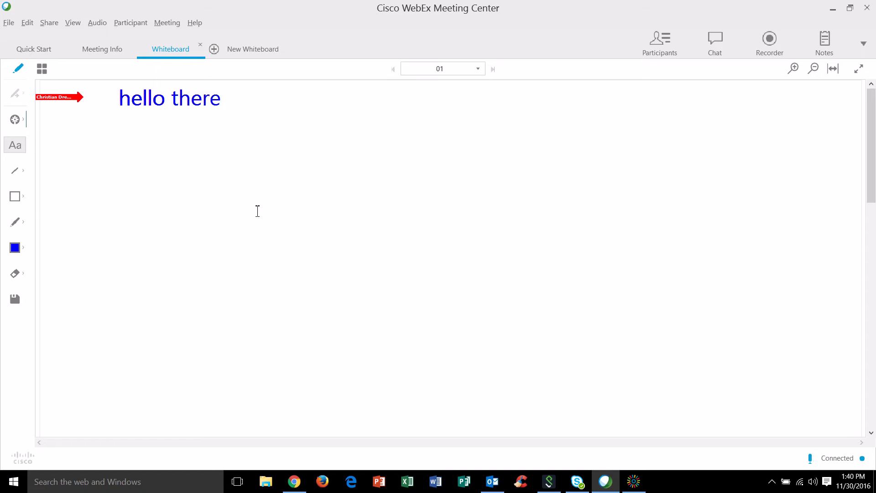
{"action": "type", "text": "point 1 2 3"}
{"action": "key", "text": "Return"}
{"action": "key", "text": "Return"}
{"action": "type", "text": "idea "}
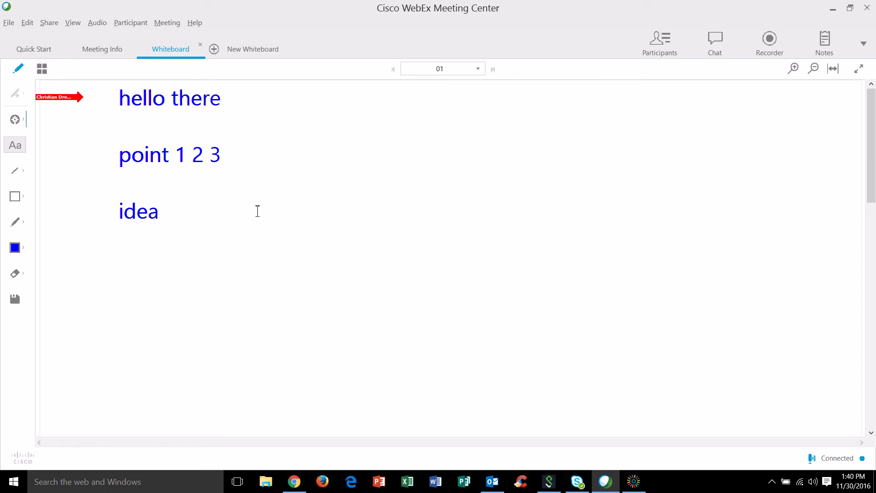
{"action": "type", "text": "5 6 6"}
{"action": "key", "text": "BackSpace"}
{"action": "key", "text": "BackSpace"}
{"action": "key", "text": "BackSpace"}
{"action": "key", "text": "BackSpace"}
{"action": "key", "text": "BackSpace"}
{"action": "type", "text": "456"}
Add the text "789" in black beside "idea 456".
{"action": "left_click", "coordinate": [22, 249]}
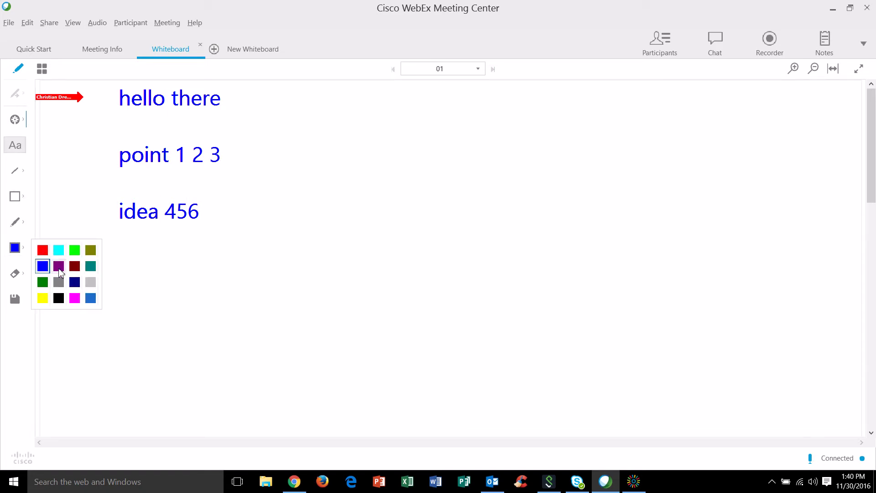
{"action": "left_click", "coordinate": [60, 299]}
{"action": "left_click", "coordinate": [260, 212]}
{"action": "type", "text": "789"}
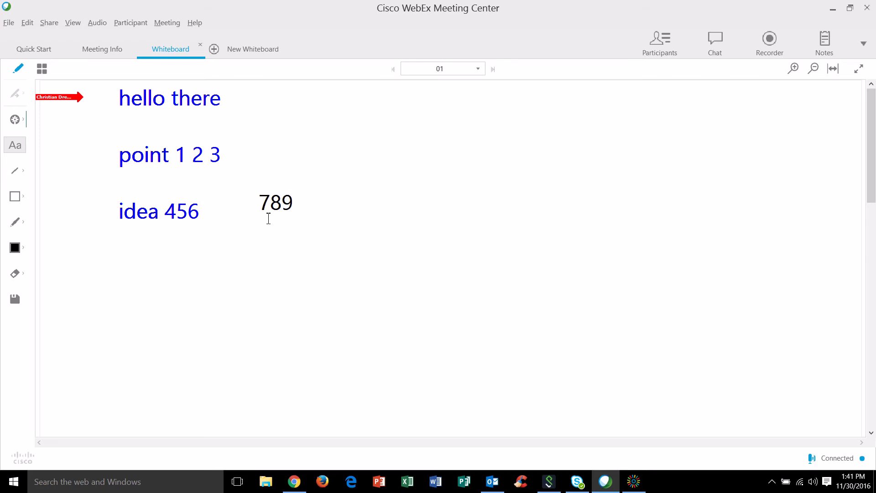
Add the text "10 11 12" in red below "idea 456".
{"action": "left_click", "coordinate": [16, 252]}
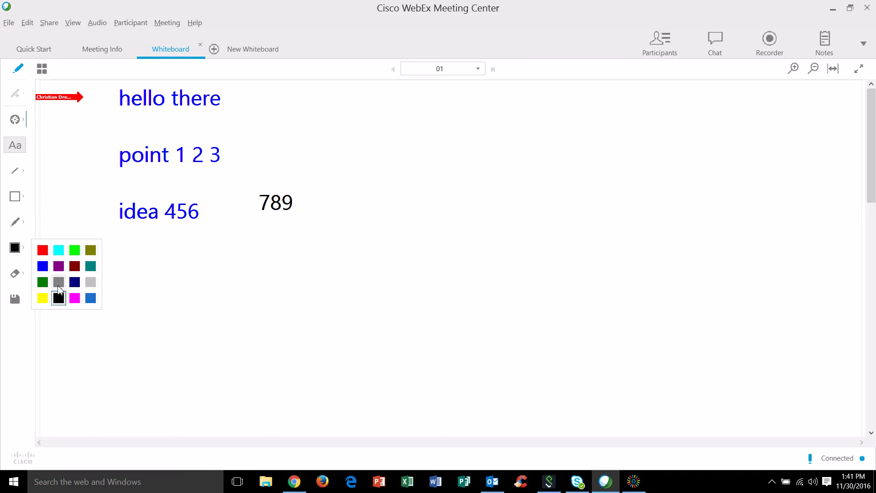
{"action": "left_click", "coordinate": [42, 249]}
{"action": "left_click", "coordinate": [177, 264]}
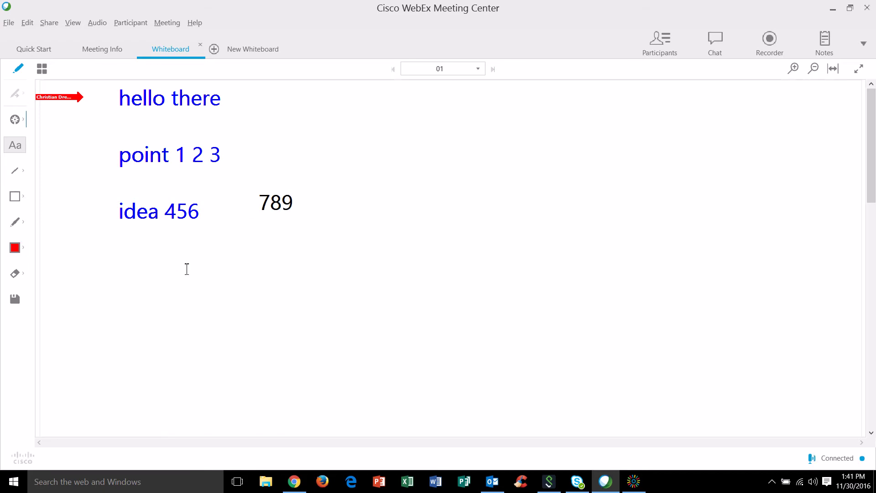
{"action": "type", "text": "10 11 12"}
Draw a plain red line underneath "10 11 12", extending past the end of the text.
{"action": "left_click", "coordinate": [24, 175]}
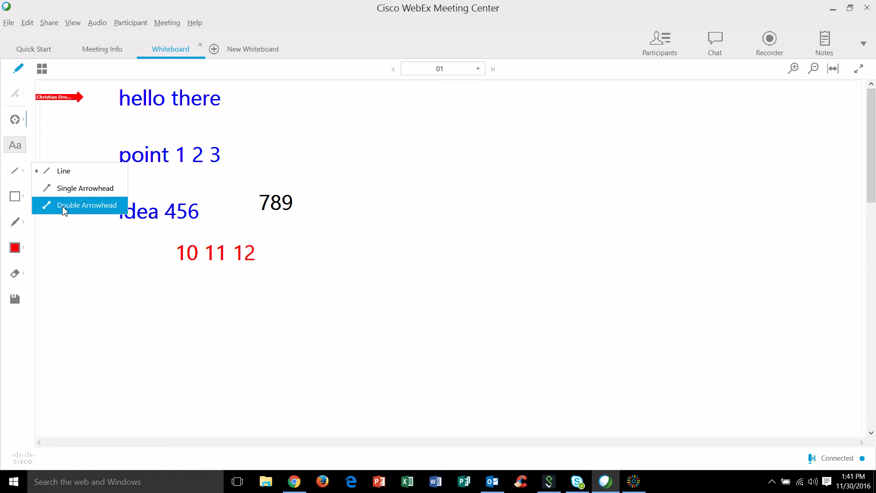
{"action": "left_click", "coordinate": [64, 172]}
{"action": "left_click_drag", "start_coordinate": [158, 270], "coordinate": [337, 278]}
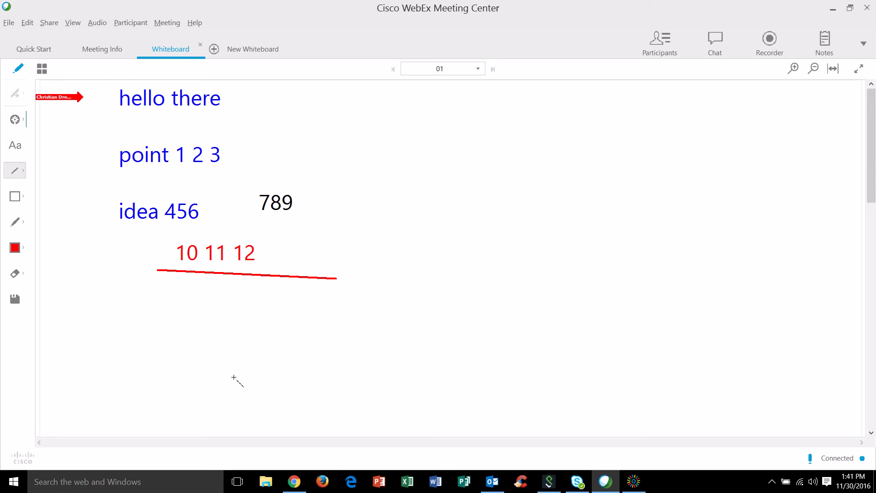
Draw a red Double Arrowhead line between "idea 456" and "789".
{"action": "left_click", "coordinate": [24, 171]}
{"action": "left_click", "coordinate": [70, 205]}
{"action": "left_click_drag", "start_coordinate": [232, 207], "coordinate": [255, 200]}
Draw a red Square Shape frame around "point 1 2 3".
{"action": "left_click", "coordinate": [17, 196]}
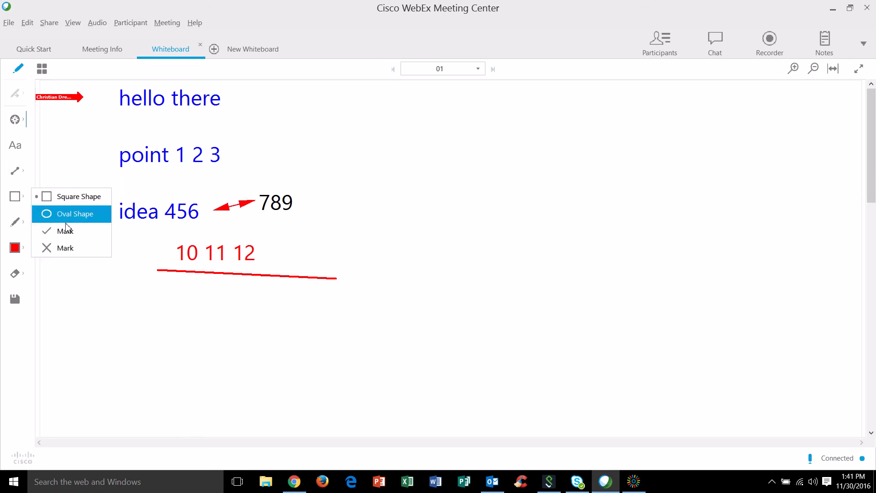
{"action": "left_click", "coordinate": [77, 197]}
{"action": "left_click_drag", "start_coordinate": [94, 137], "coordinate": [238, 170]}
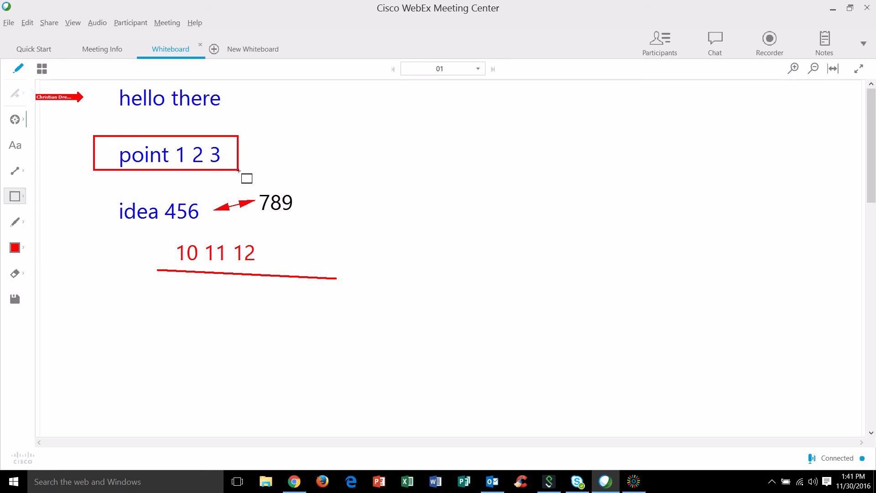
Place a bright green check mark just after "hello there".
{"action": "left_click", "coordinate": [28, 197]}
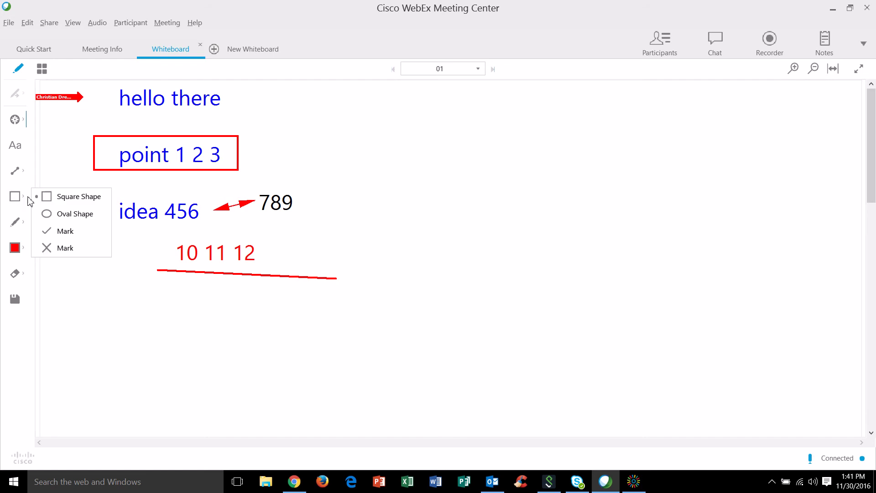
{"action": "left_click", "coordinate": [62, 233]}
{"action": "left_click", "coordinate": [20, 252]}
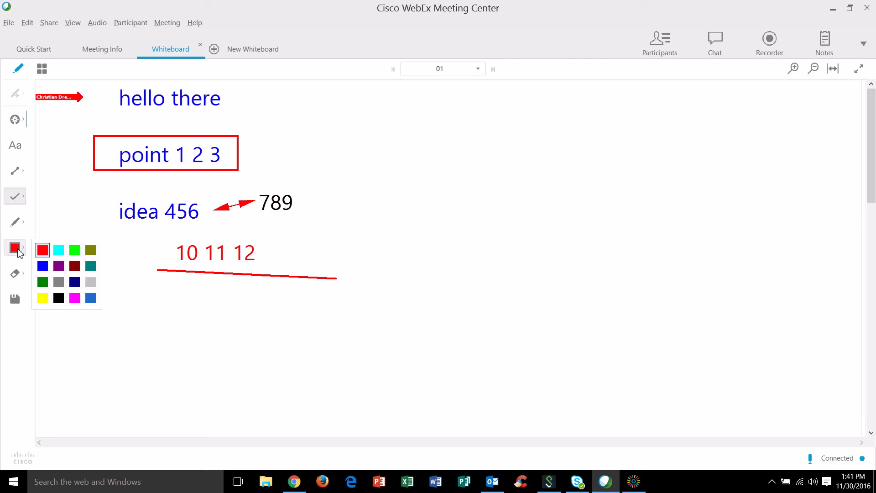
{"action": "left_click", "coordinate": [75, 254]}
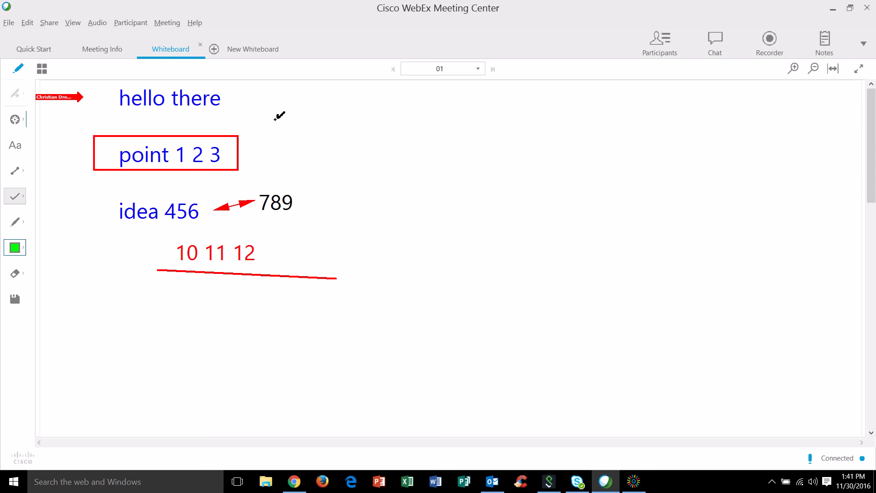
{"action": "left_click", "coordinate": [250, 91]}
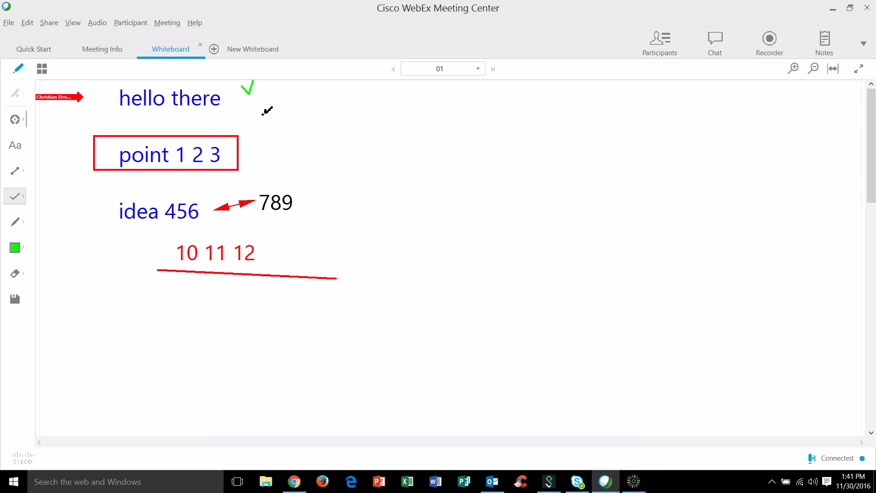
Place a red X mark over the text "789".
{"action": "left_click", "coordinate": [24, 251]}
{"action": "left_click", "coordinate": [41, 248]}
{"action": "left_click", "coordinate": [23, 196]}
{"action": "left_click", "coordinate": [66, 248]}
{"action": "left_click", "coordinate": [280, 202]}
Draw a red wavy freehand line below the underlined numbers with the Pencil Tool.
{"action": "left_click", "coordinate": [24, 224]}
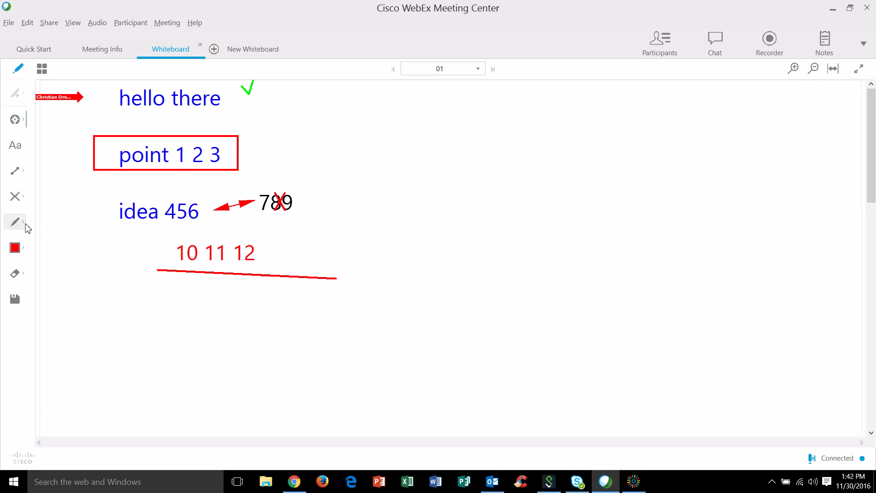
{"action": "left_click", "coordinate": [23, 223]}
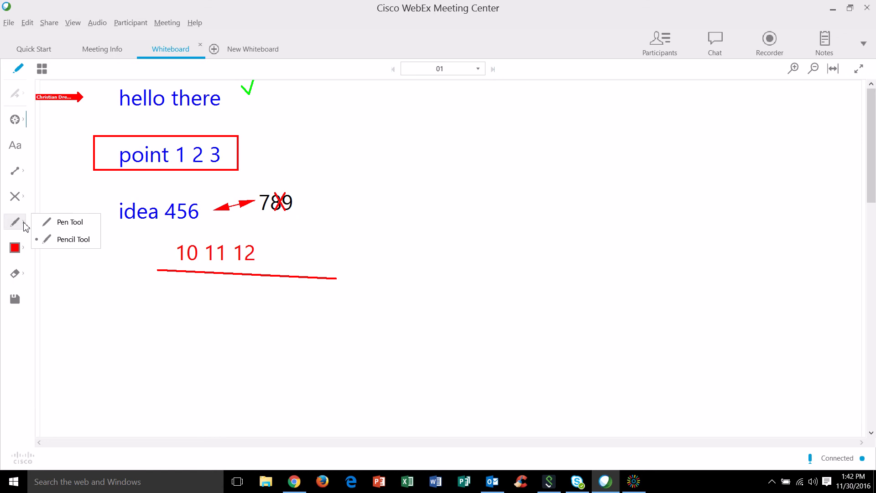
{"action": "left_click", "coordinate": [68, 245]}
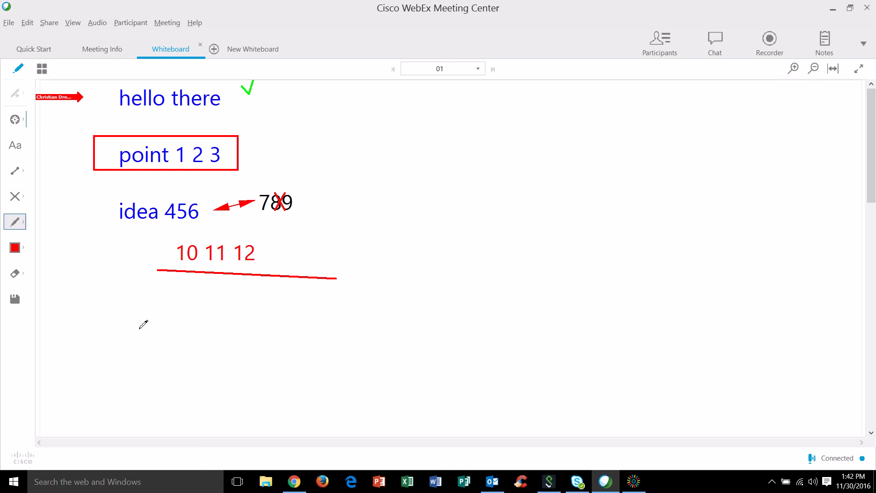
{"action": "mouse_move", "coordinate": [137, 364]}
{"action": "left_mouse_down"}
{"action": "mouse_move", "coordinate": [145, 336]}
{"action": "mouse_move", "coordinate": [212, 367]}
{"action": "mouse_move", "coordinate": [325, 315]}
{"action": "mouse_move", "coordinate": [407, 351]}
{"action": "left_mouse_up"}
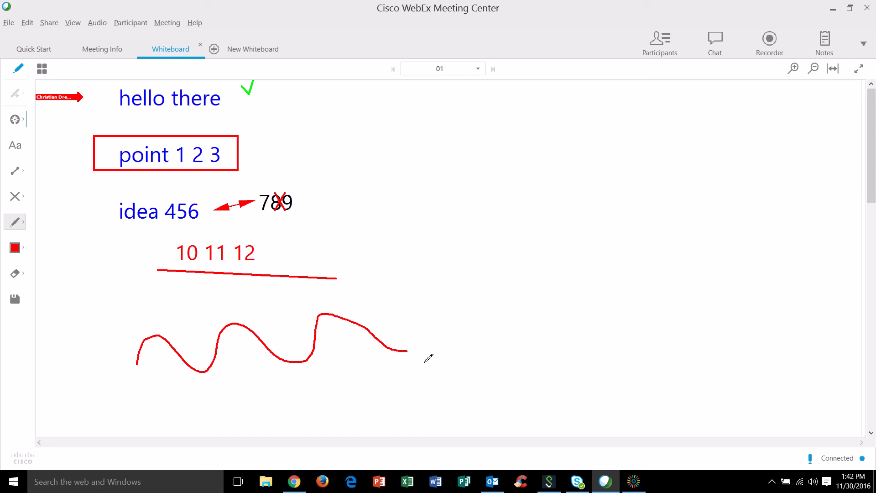
Erase the text "10 11 12", its underline and the wavy freehand line.
{"action": "left_click", "coordinate": [22, 249]}
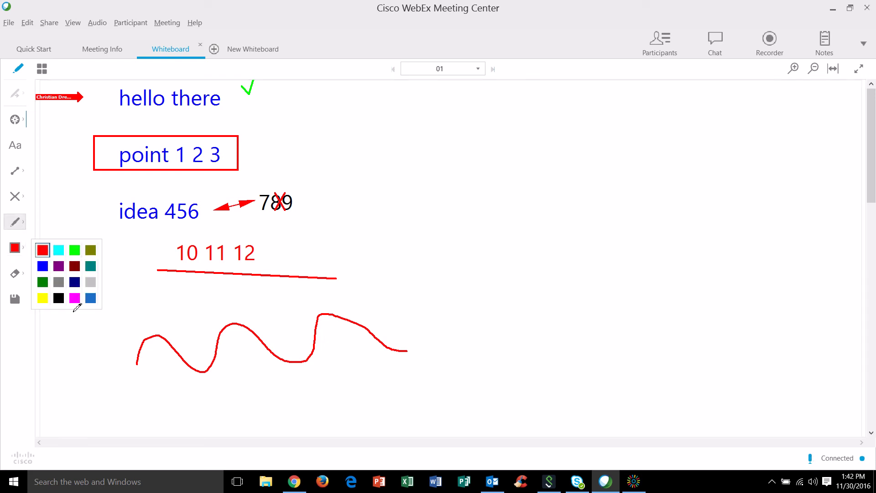
{"action": "left_click", "coordinate": [20, 274]}
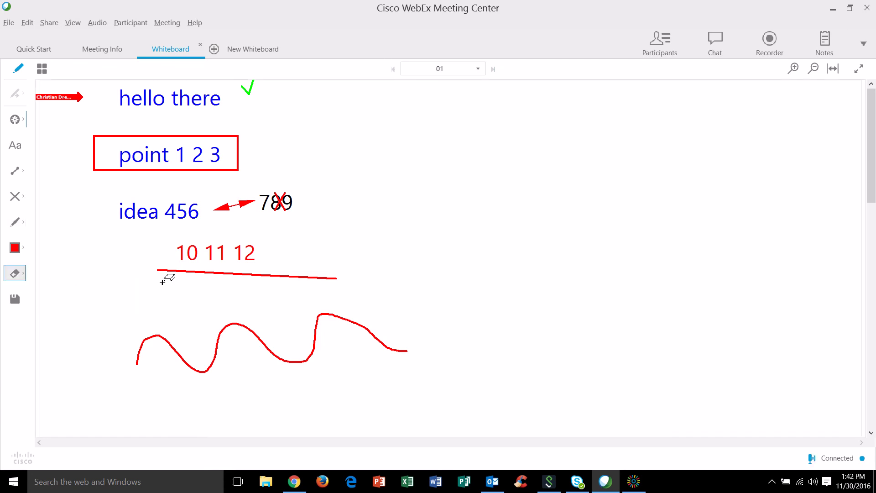
{"action": "left_click", "coordinate": [182, 271]}
{"action": "left_click", "coordinate": [186, 263]}
{"action": "left_click", "coordinate": [187, 334]}
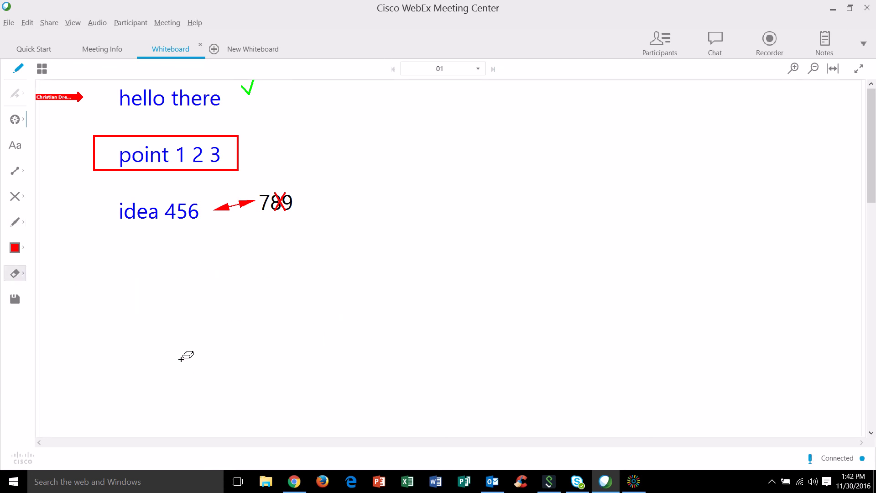
Erase "idea 456", "789", the X mark and the double-headed arrow.
{"action": "left_click", "coordinate": [179, 219]}
{"action": "left_click", "coordinate": [276, 203]}
{"action": "left_click", "coordinate": [274, 202]}
{"action": "left_click", "coordinate": [258, 202]}
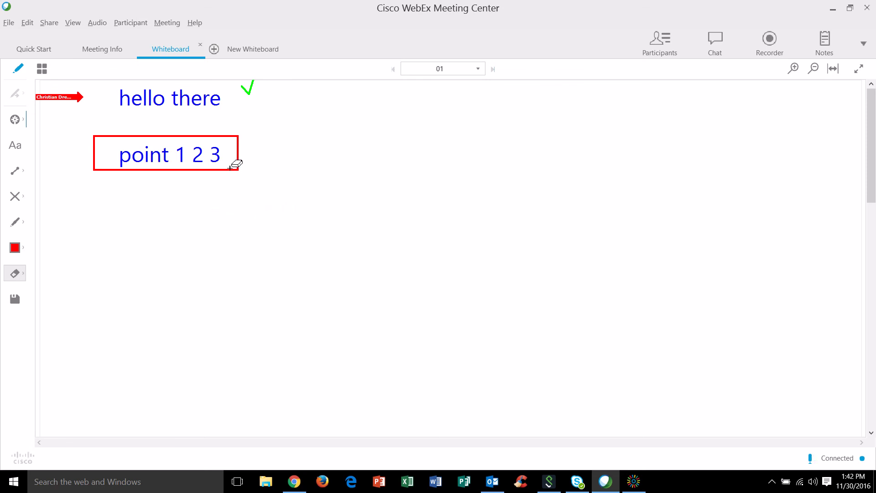
Save the whiteboard to the Documents folder as Whiteboard in Universal Communication Format (*.ucf).
{"action": "left_click", "coordinate": [20, 302]}
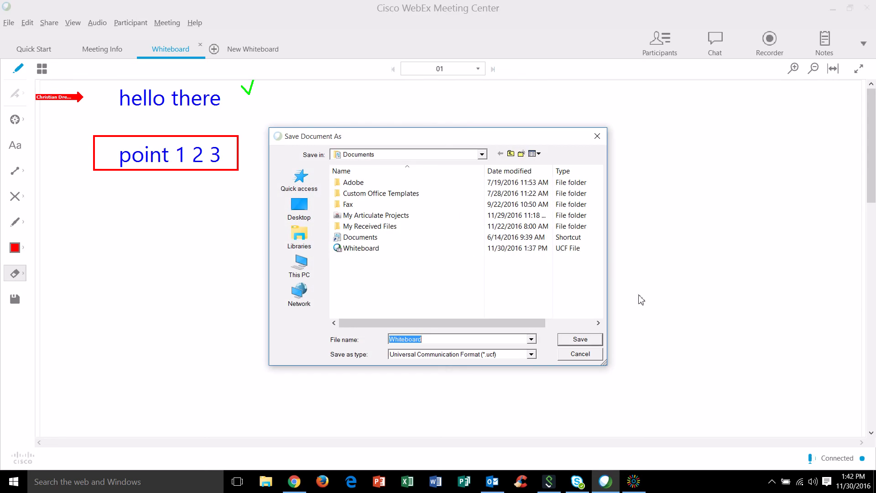
{"action": "left_click", "coordinate": [583, 343]}
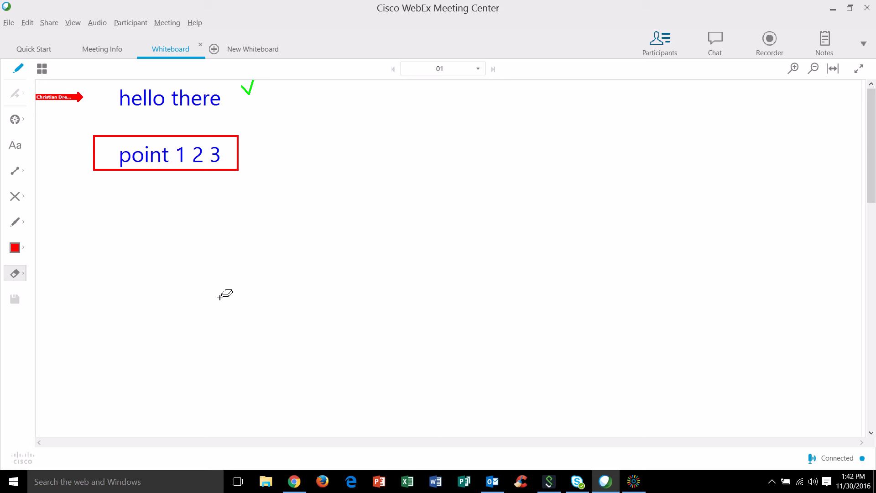
Add two more blank whiteboards to the meeting.
{"action": "left_click", "coordinate": [227, 52]}
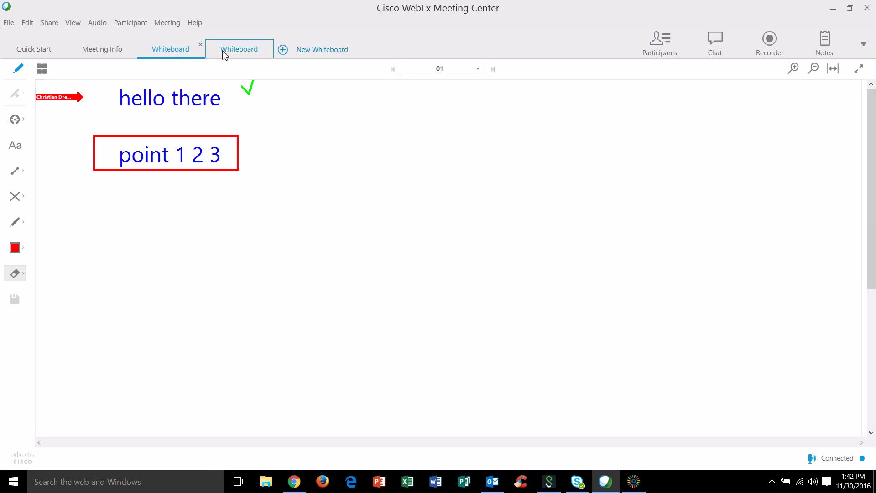
{"action": "left_click", "coordinate": [300, 50]}
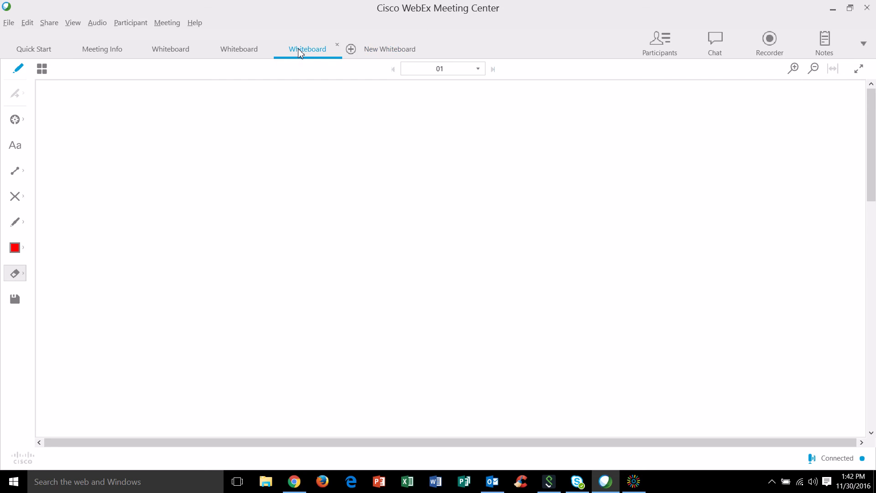